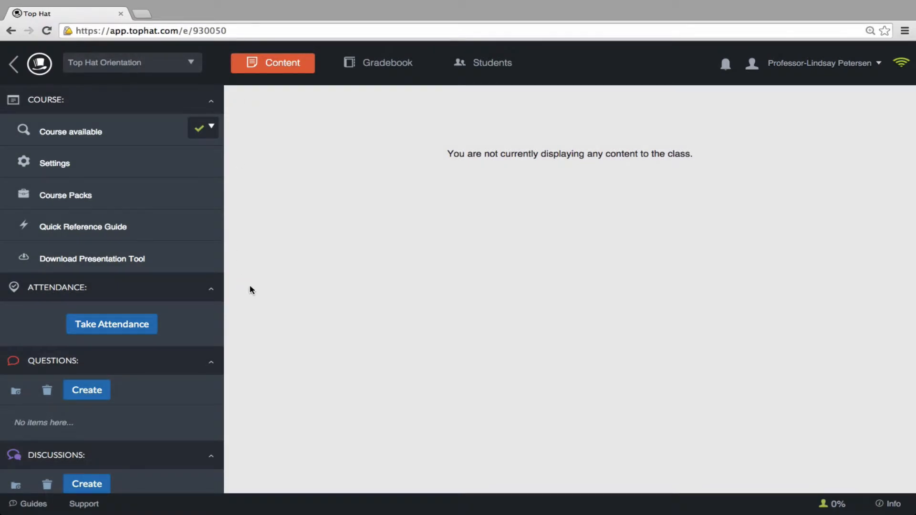
# - Start a new course question of the Click on Target type
pyautogui.click(89, 391)
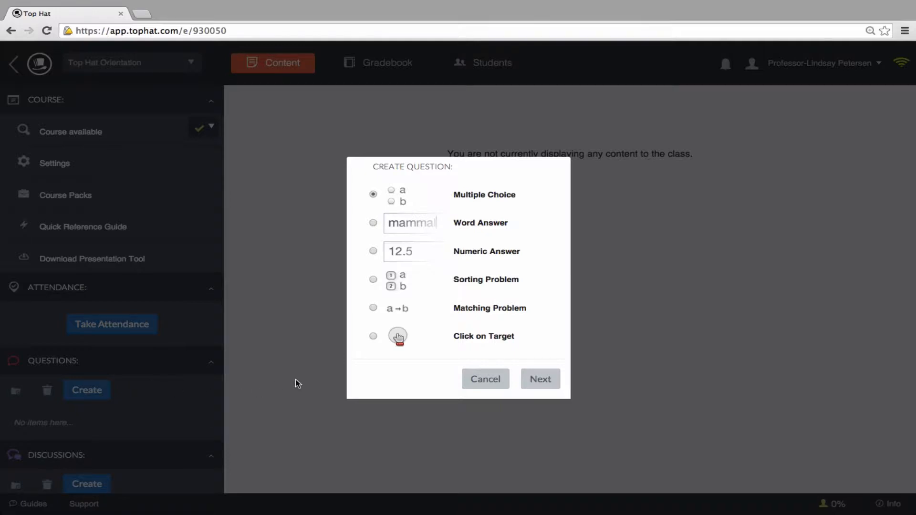
pyautogui.click(373, 337)
pyautogui.click(544, 384)
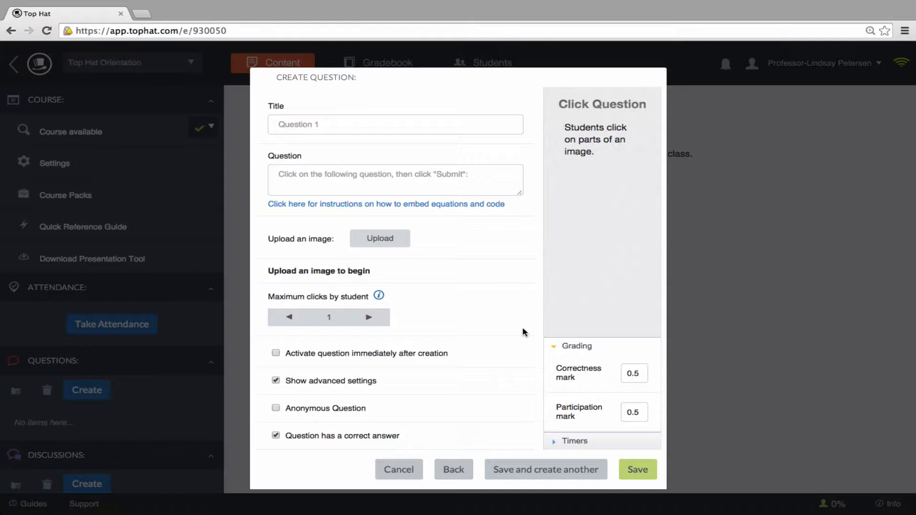
# - Title the question "Homework 1 - Question 1" and enter the question text "Click on the heart, then press 'submit'."
pyautogui.click(422, 125)
pyautogui.write('Homework 1 - Question 1')
pyautogui.click(389, 183)
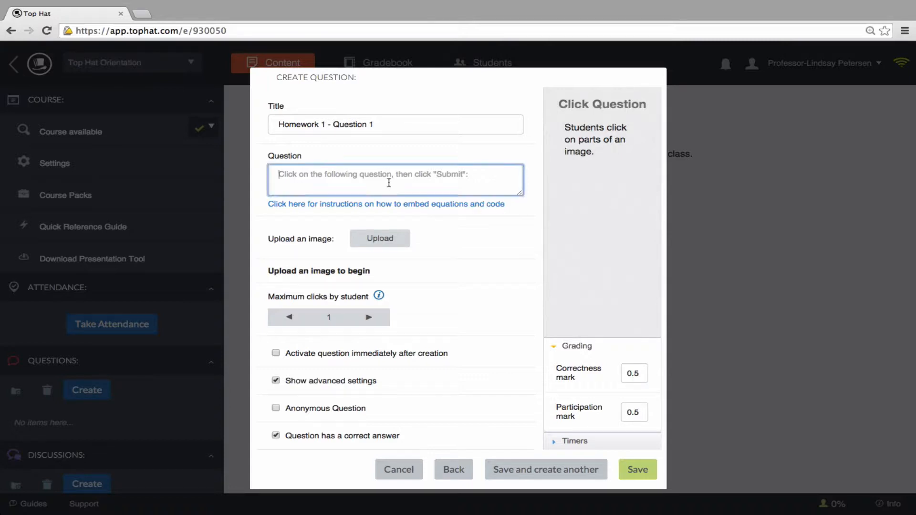
pyautogui.write('Click on t')
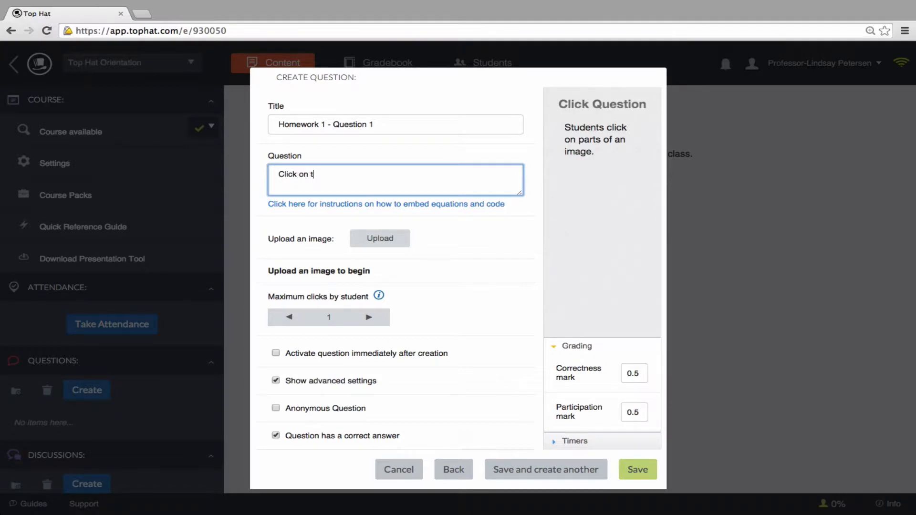
pyautogui.write("he heart, then press 'submit'.")
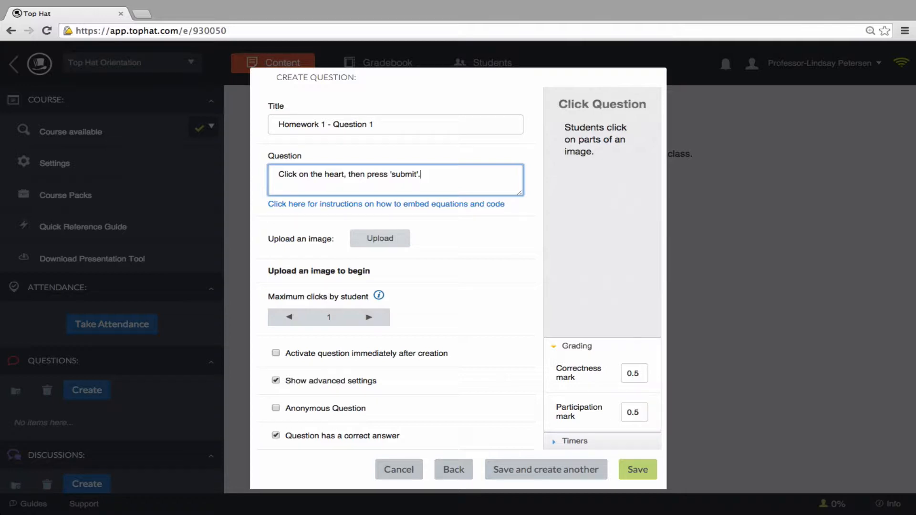
# - Upload human body.jpg from the Presentation Documents folder as the question image
pyautogui.click(405, 238)
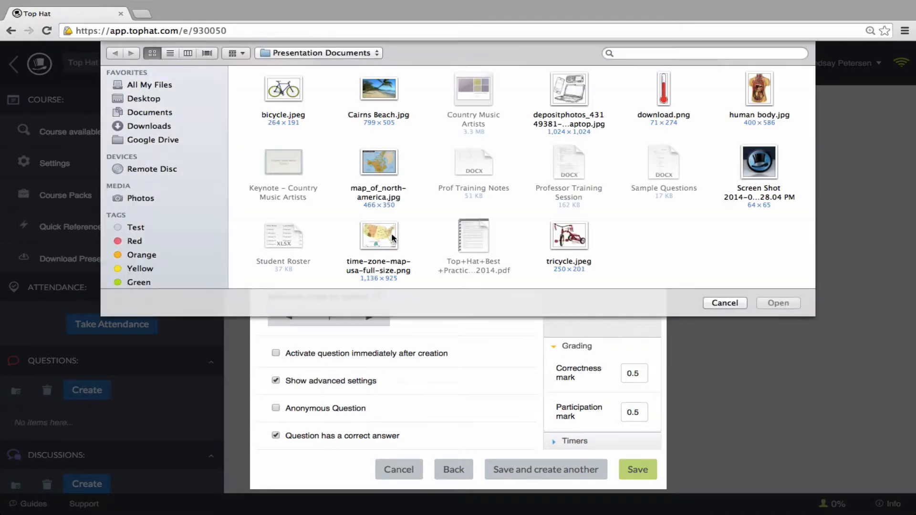
pyautogui.click(758, 96)
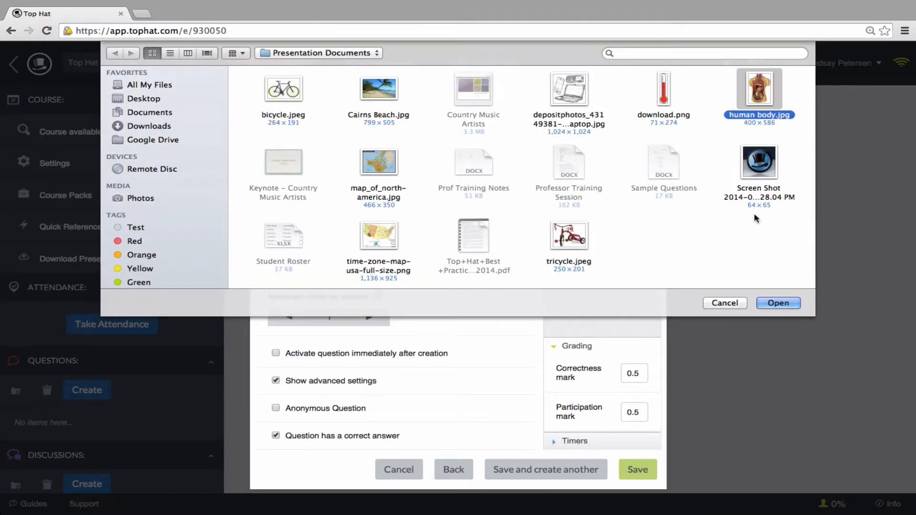
pyautogui.click(774, 305)
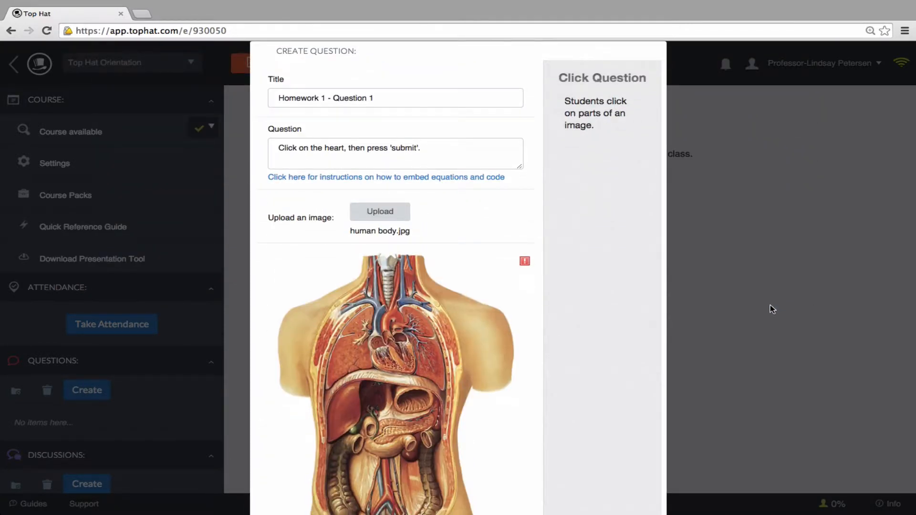
# - Place a correct-answer target on the heart in the image and resize its circle to cover just the heart
pyautogui.scroll(-3, 614, 328)
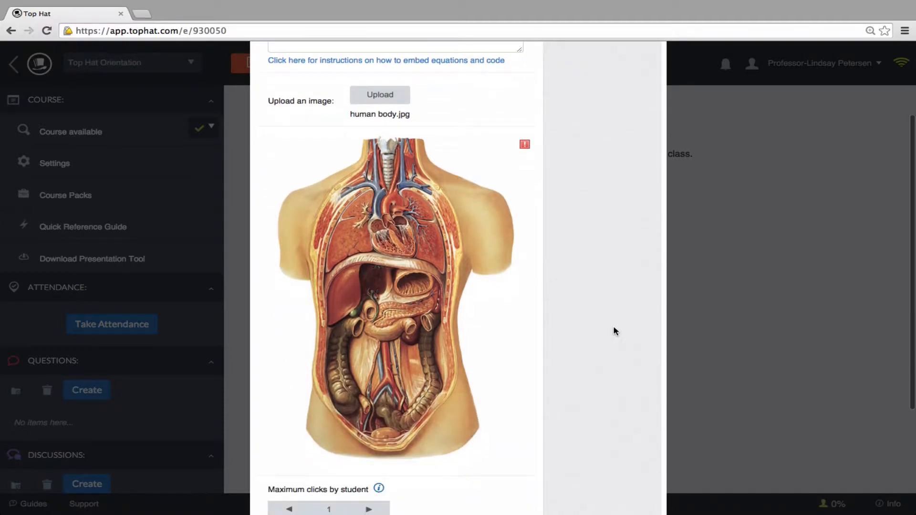
pyautogui.scroll(-2, 615, 331)
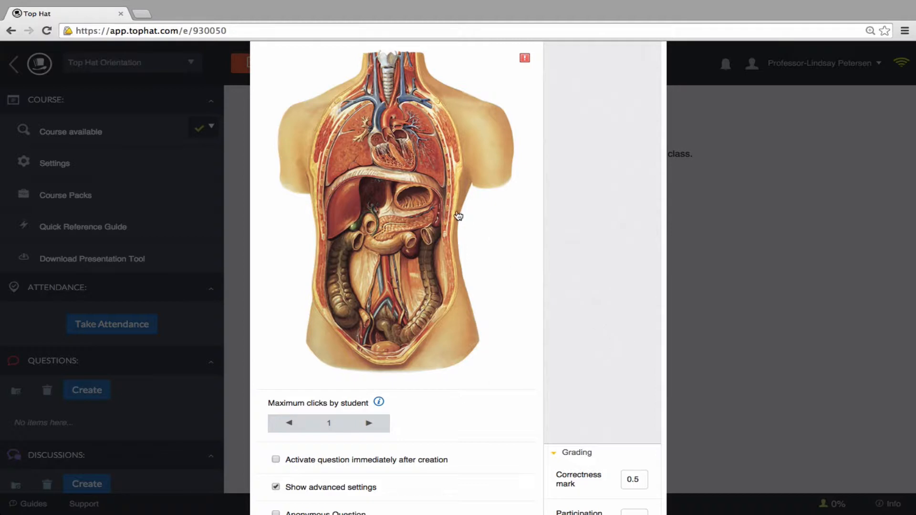
pyautogui.click(394, 154)
pyautogui.moveTo(394, 155)
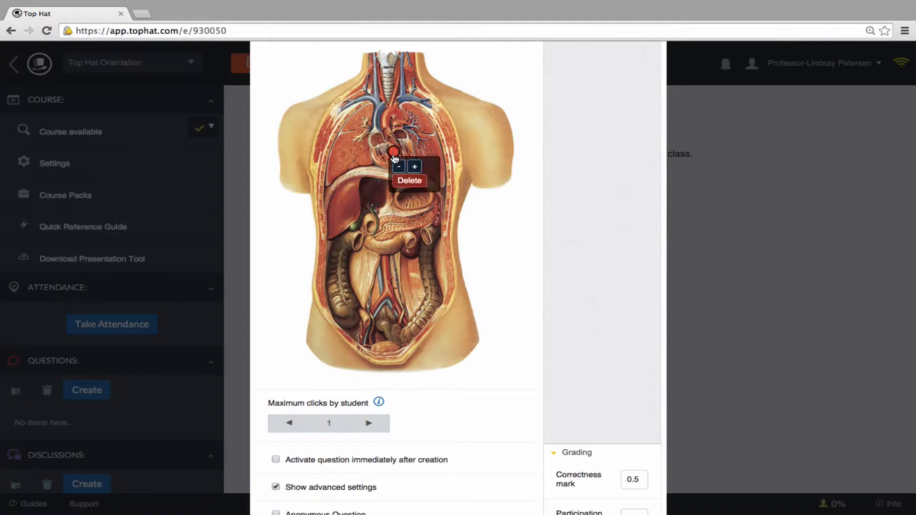
pyautogui.click(417, 168)
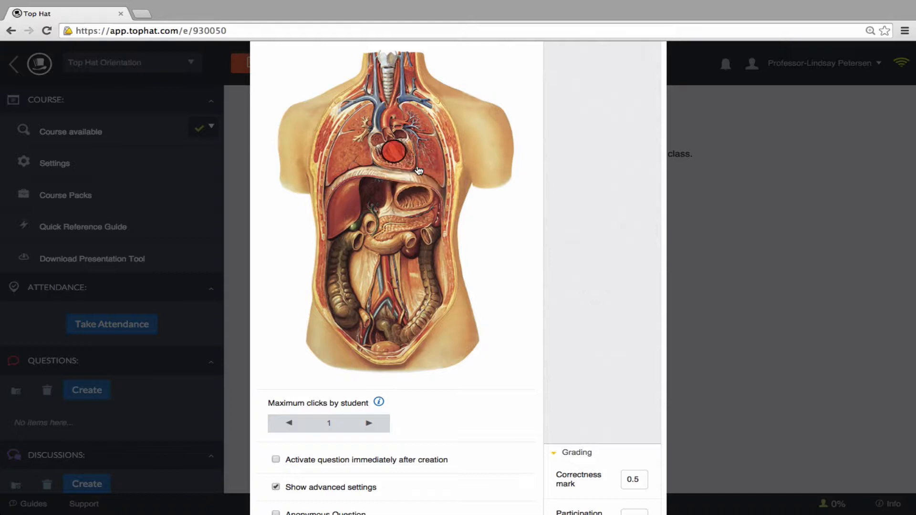
pyautogui.click(409, 162)
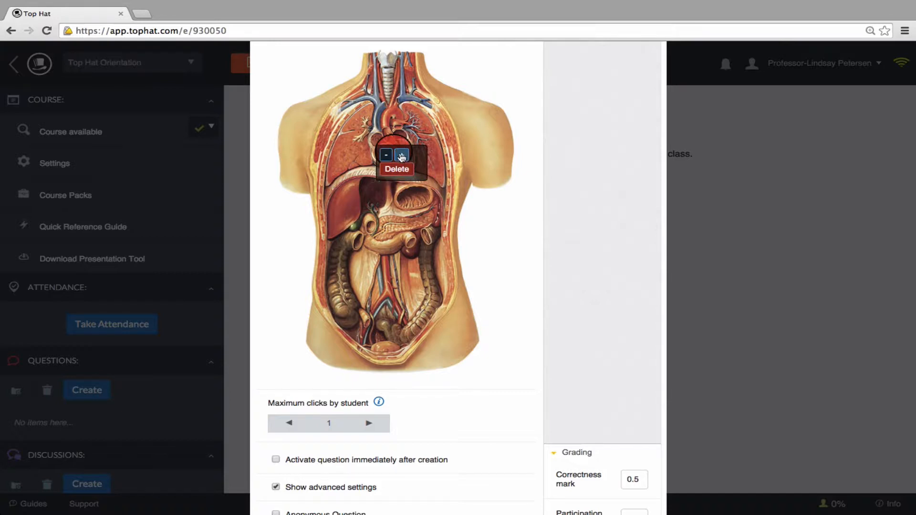
pyautogui.click(405, 161)
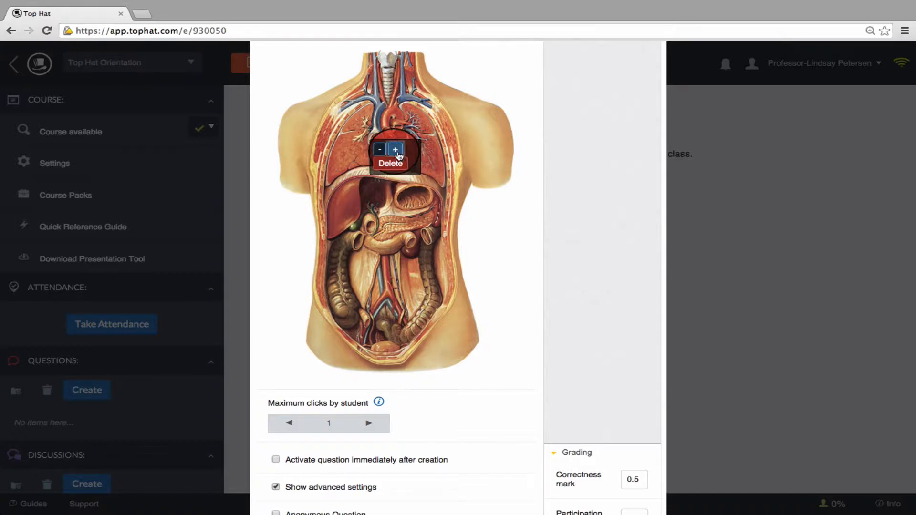
pyautogui.click(400, 155)
pyautogui.click(397, 149)
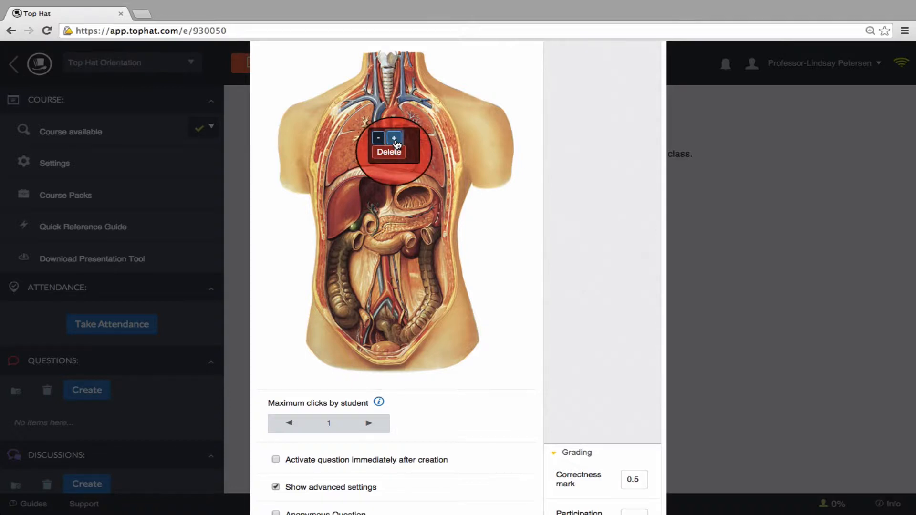
pyautogui.click(395, 142)
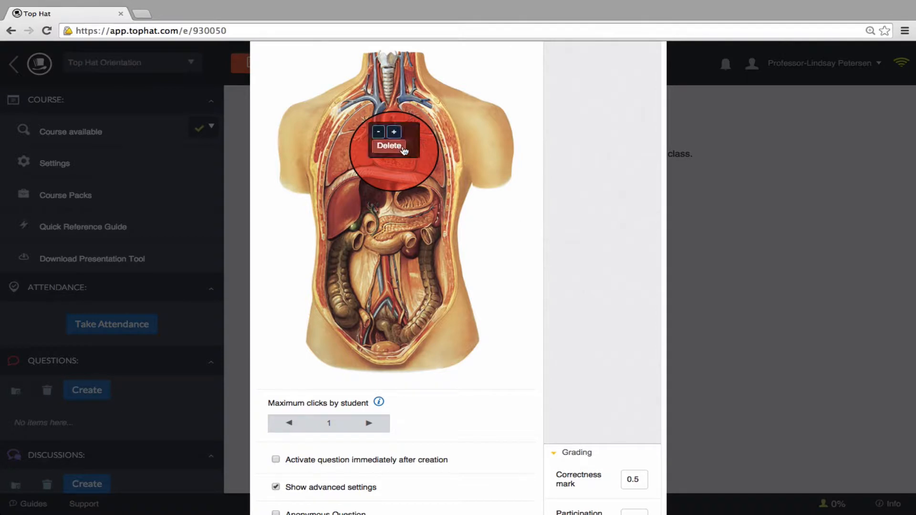
pyautogui.click(380, 138)
pyautogui.click(380, 137)
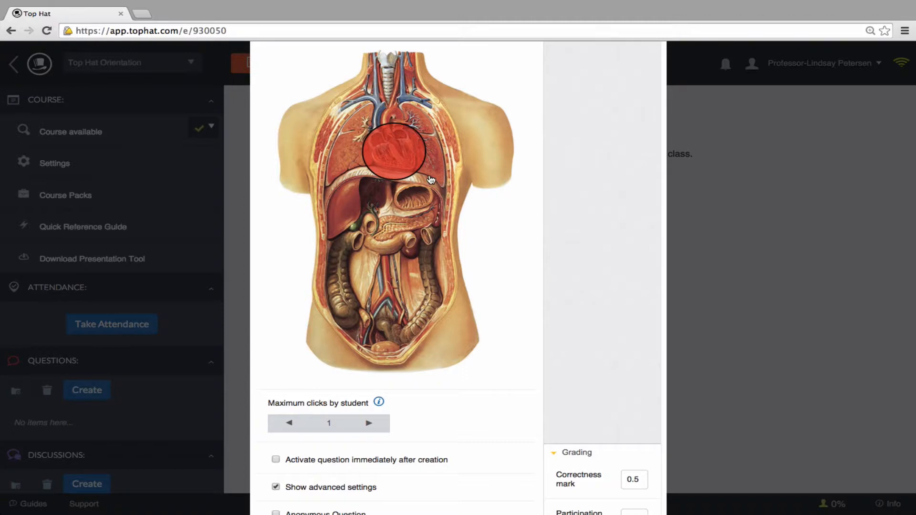
pyautogui.click(380, 138)
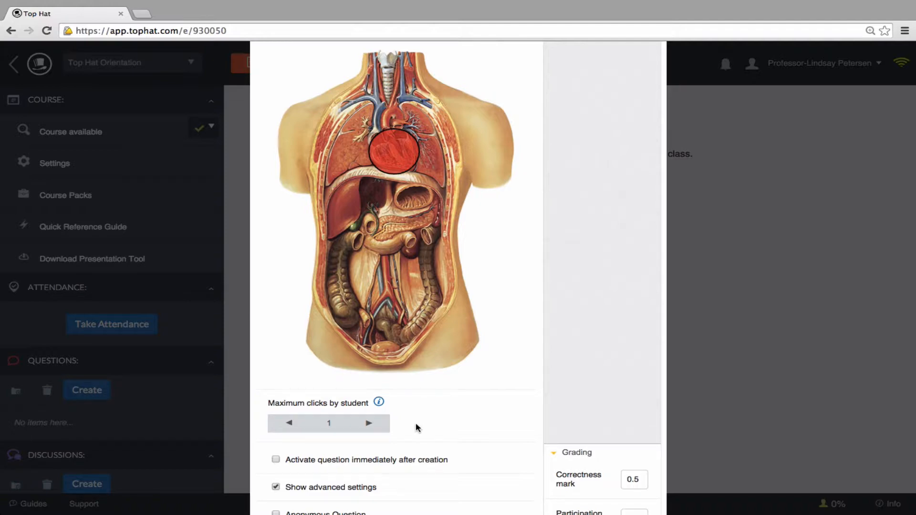
# - Try raising the maximum clicks by student and return it to 1
pyautogui.click(370, 423)
pyautogui.click(372, 424)
pyautogui.click(284, 425)
pyautogui.click(284, 424)
# - Set the correctness mark to 4 and the participation mark to 1, and check the timer settings
pyautogui.scroll(-3, 454, 442)
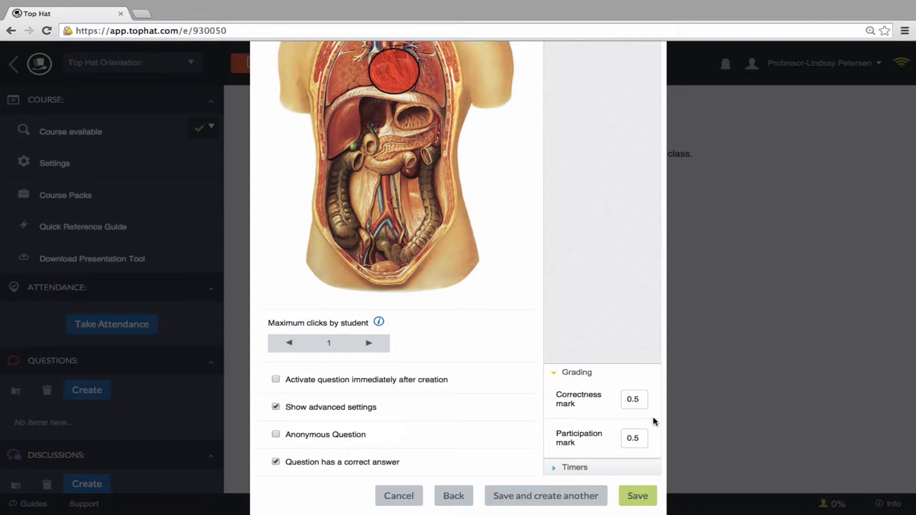
pyautogui.moveTo(641, 399); pyautogui.dragTo(613, 397)
pyautogui.write('4')
pyautogui.moveTo(639, 436); pyautogui.dragTo(622, 437)
pyautogui.write('1')
pyautogui.click(580, 471)
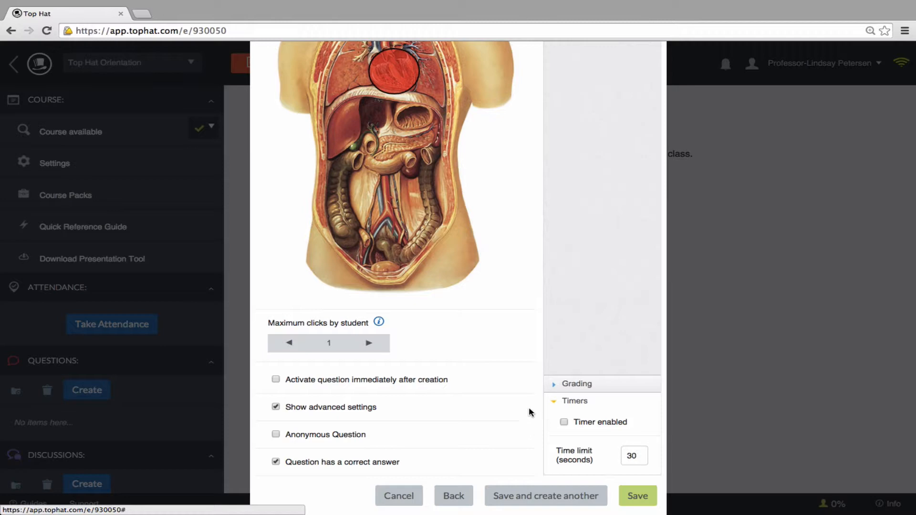
pyautogui.click(565, 384)
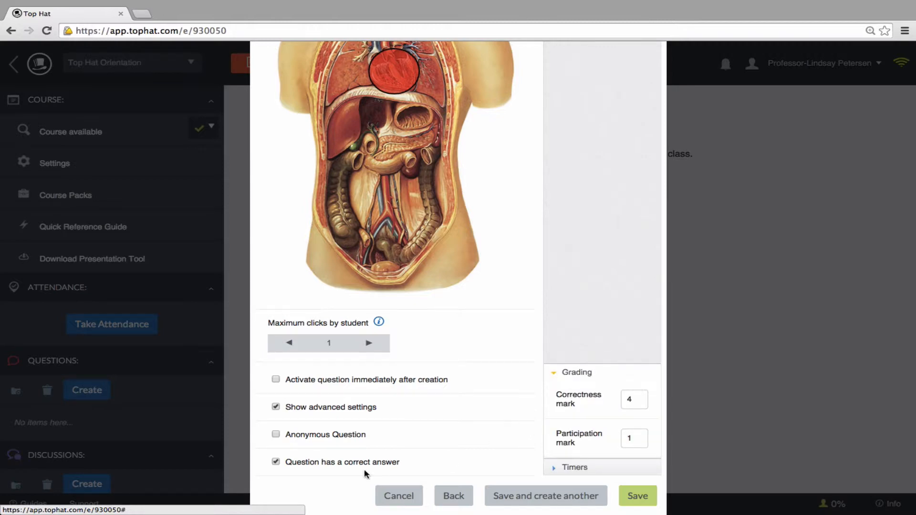
# - Try the question without a correct answer and as an anonymous question, restoring both options to their original settings
pyautogui.click(276, 462)
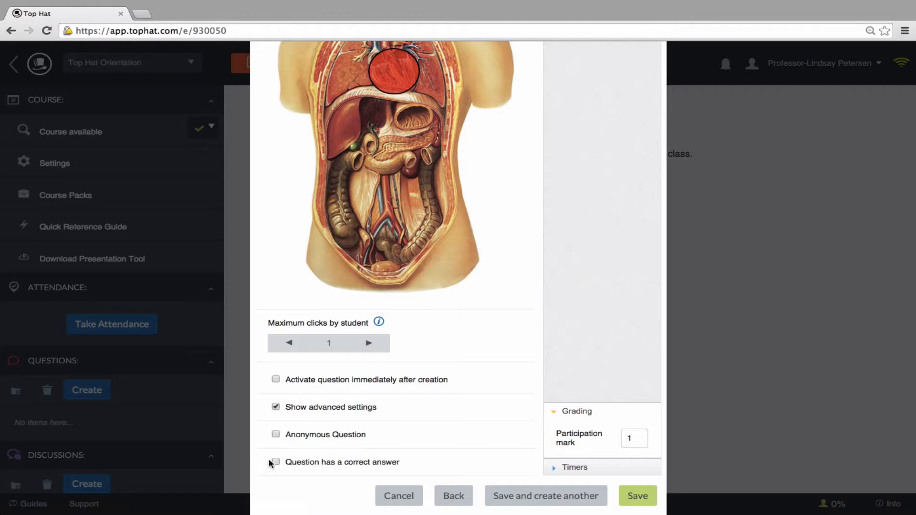
pyautogui.click(271, 461)
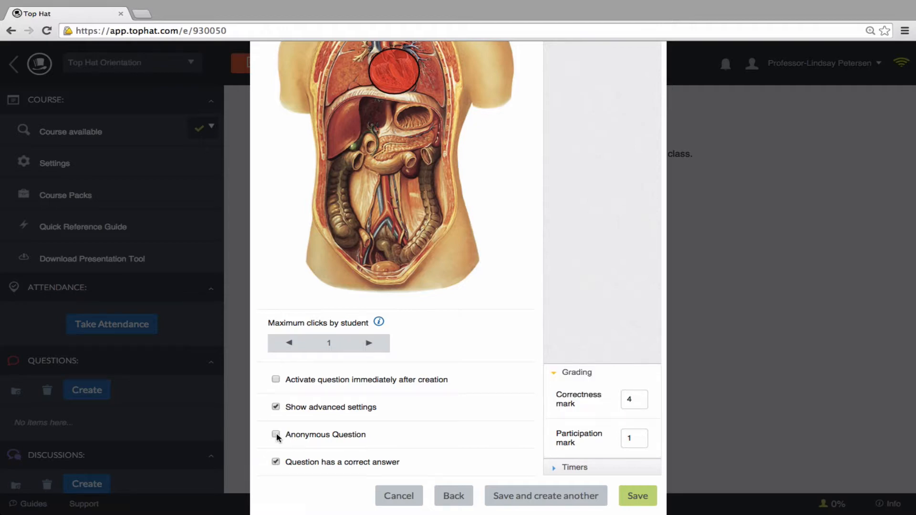
pyautogui.scroll(6, 277, 437)
pyautogui.scroll(-1, 272, 447)
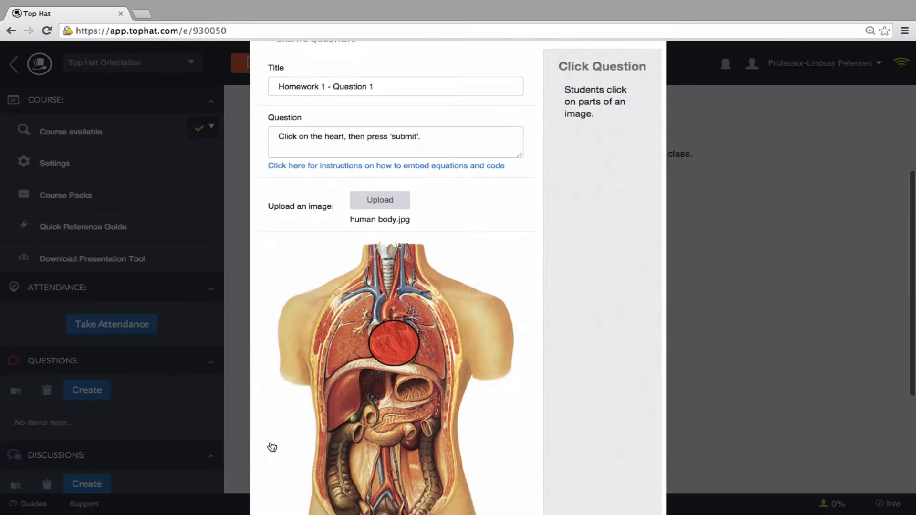
pyautogui.scroll(-3, 272, 447)
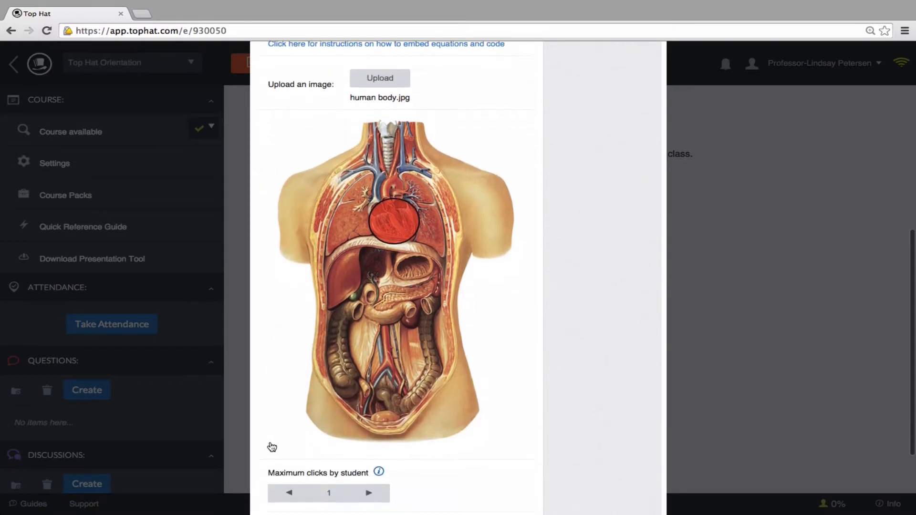
pyautogui.scroll(-1, 272, 447)
pyautogui.scroll(-4, 258, 450)
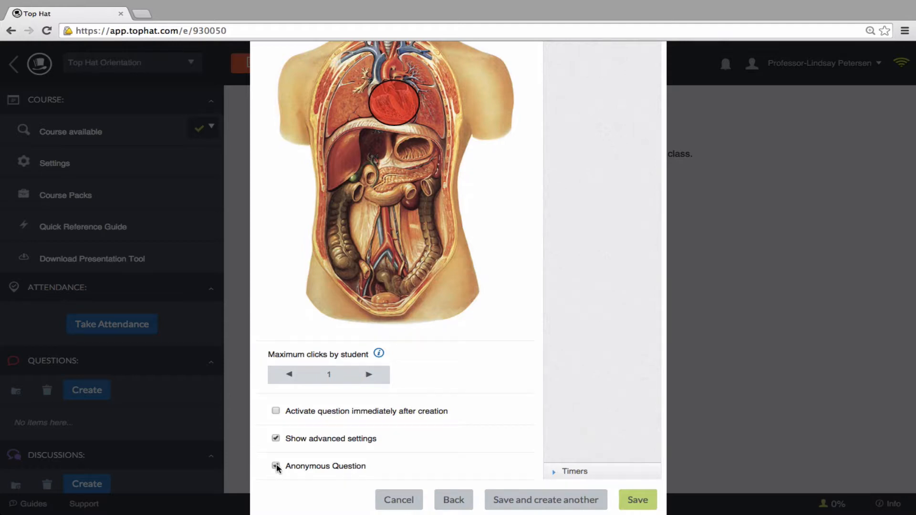
pyautogui.scroll(5, 277, 468)
pyautogui.scroll(-3, 266, 470)
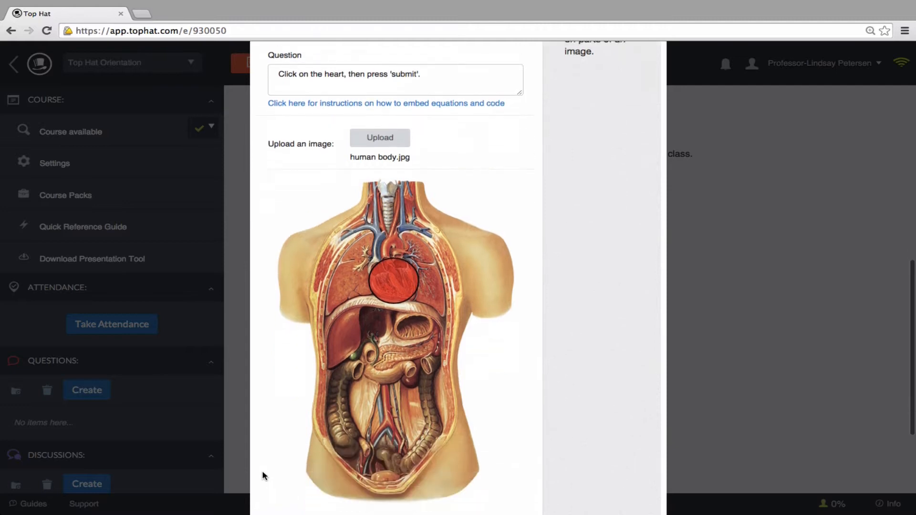
pyautogui.scroll(-5, 263, 476)
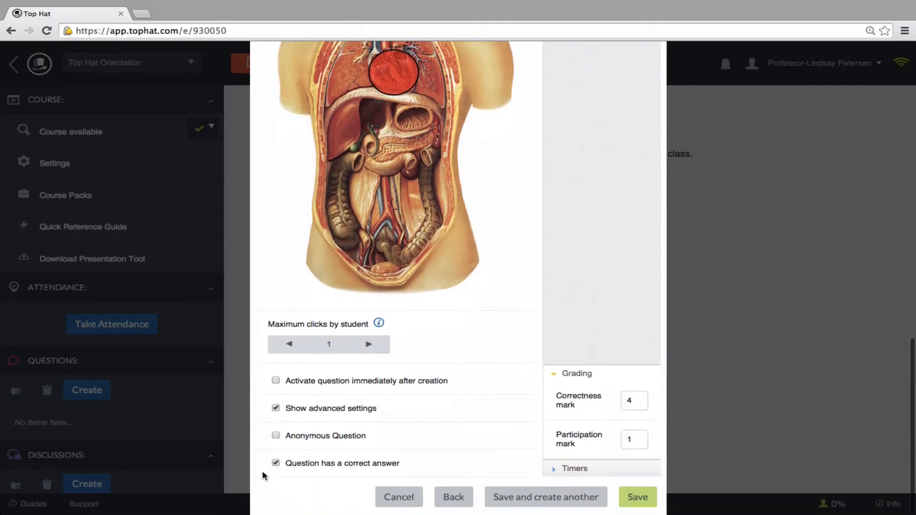
# - Save the question and set the status of Homework 1 - Question 1 to Homework
pyautogui.click(637, 497)
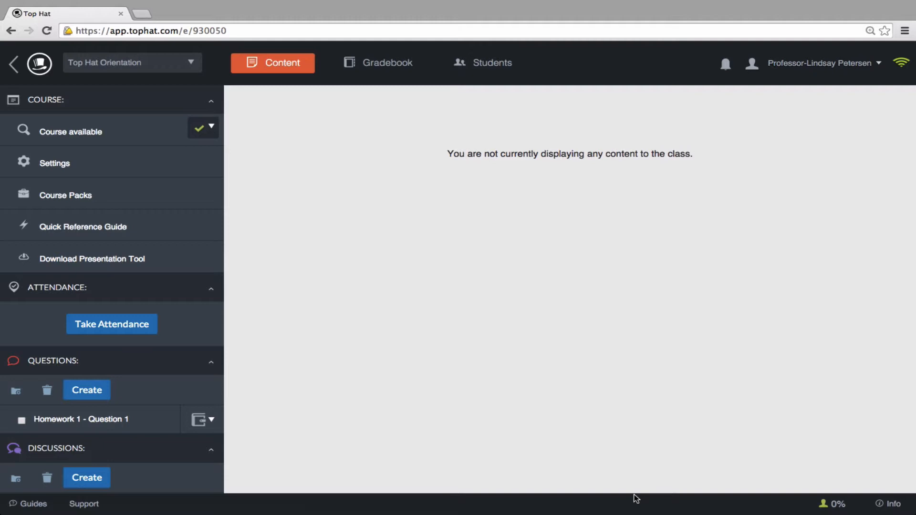
pyautogui.click(210, 419)
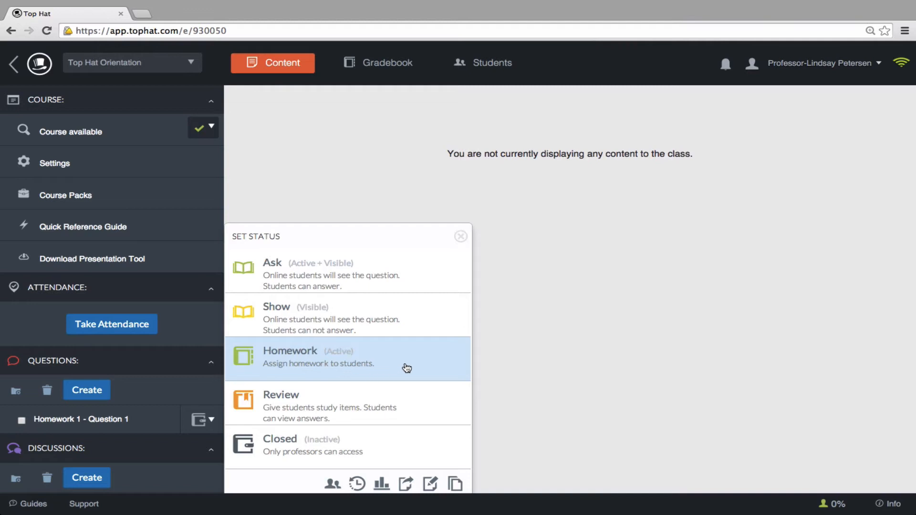
pyautogui.click(406, 368)
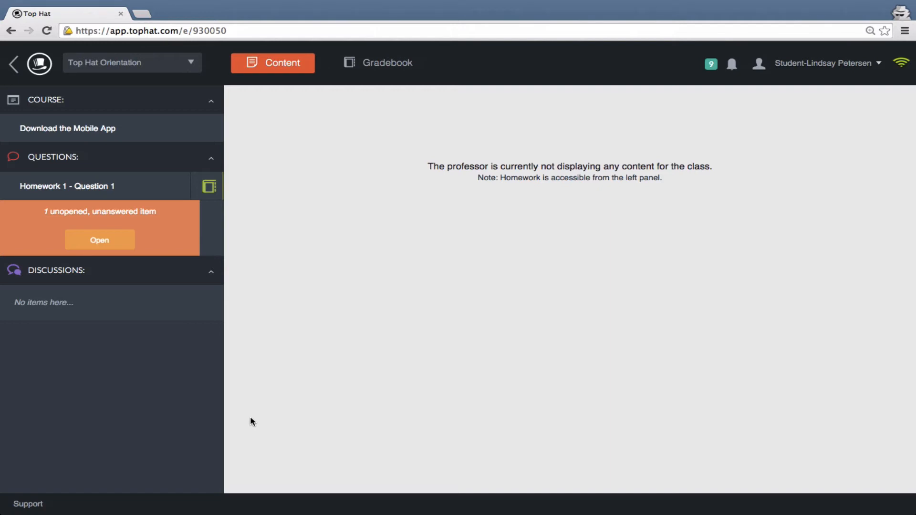
# - In the student view, open the unanswered Homework 1 - Question 1, mark the heart on the torso image, and submit the answer
pyautogui.click(116, 246)
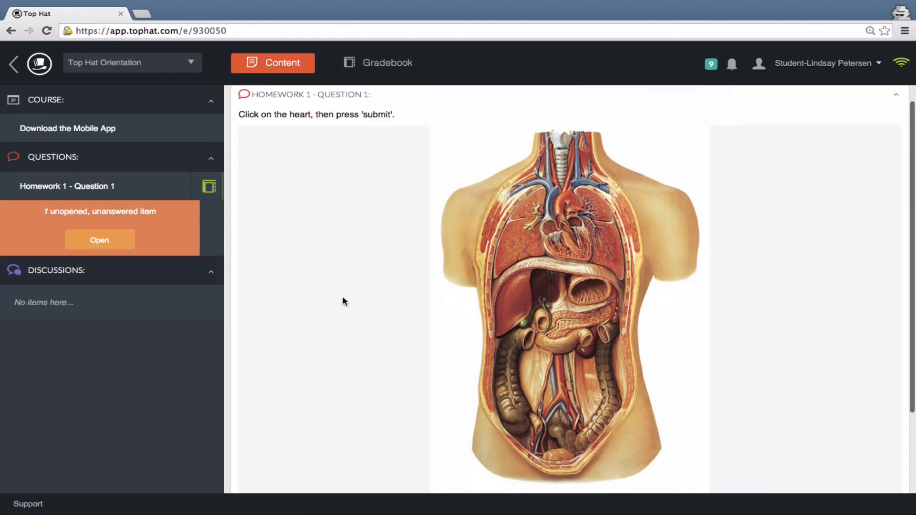
pyautogui.scroll(-3, 342, 293)
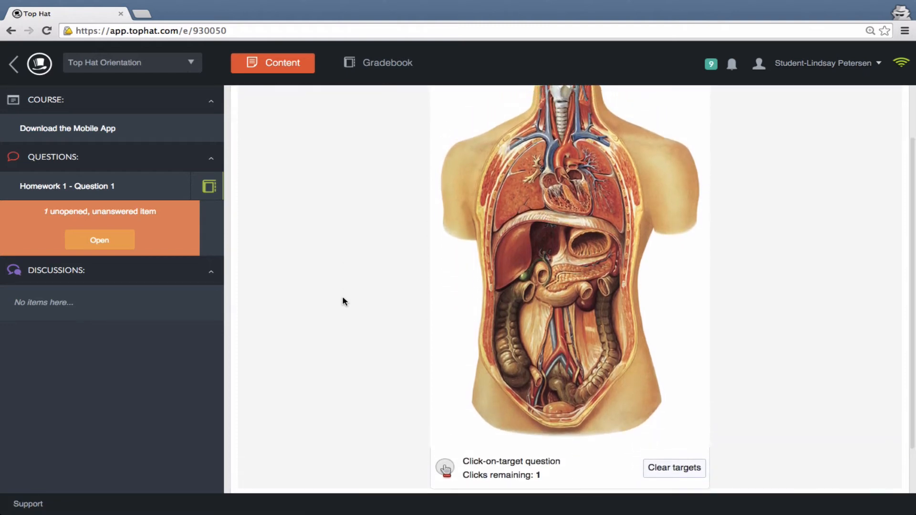
pyautogui.click(568, 193)
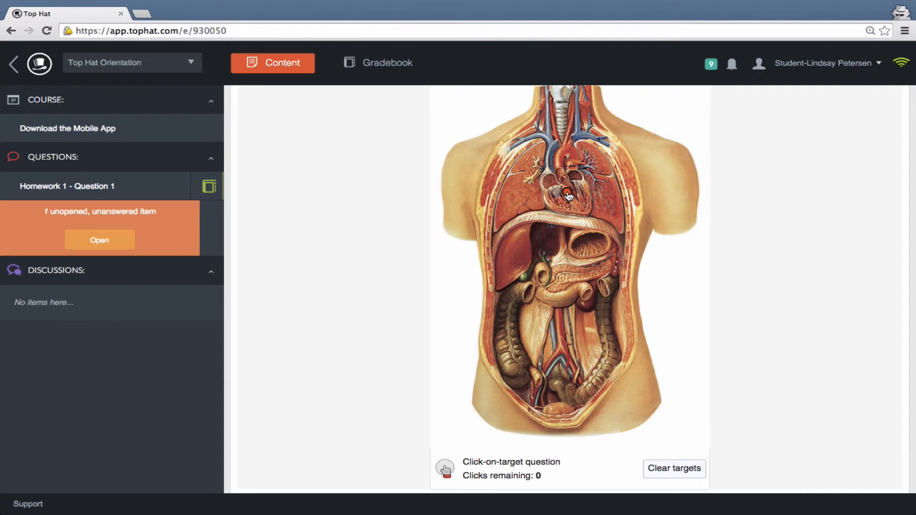
pyautogui.scroll(-2, 795, 371)
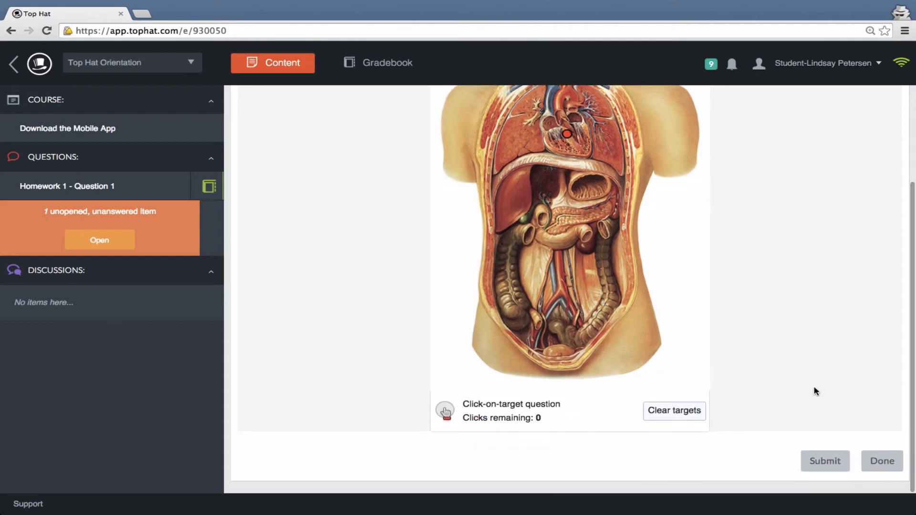
pyautogui.click(829, 459)
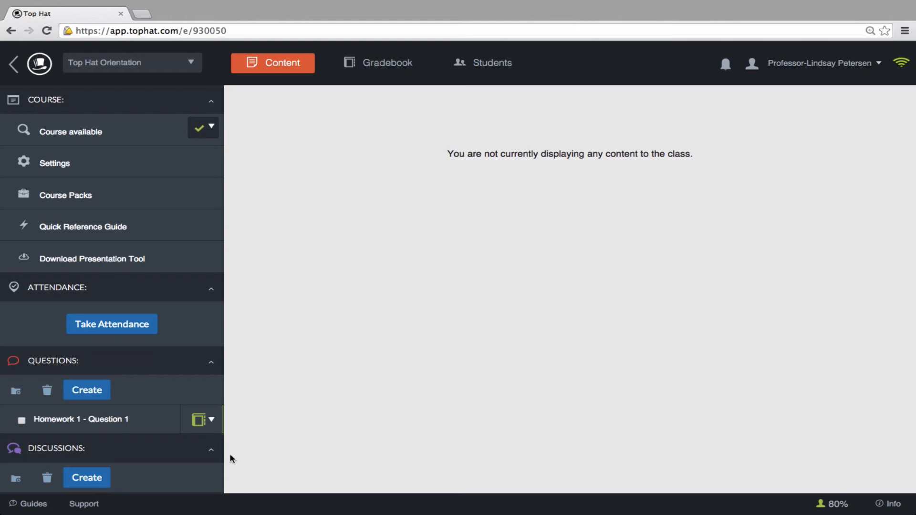
# - In the professor view, set Homework 1 - Question 1 to Show and magnify it with the submission rate based on % Enrolled
pyautogui.click(202, 419)
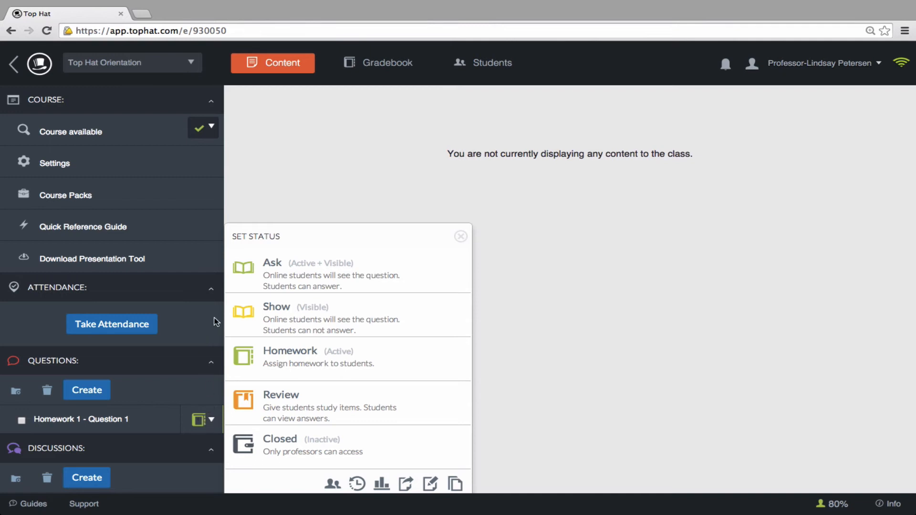
pyautogui.click(253, 313)
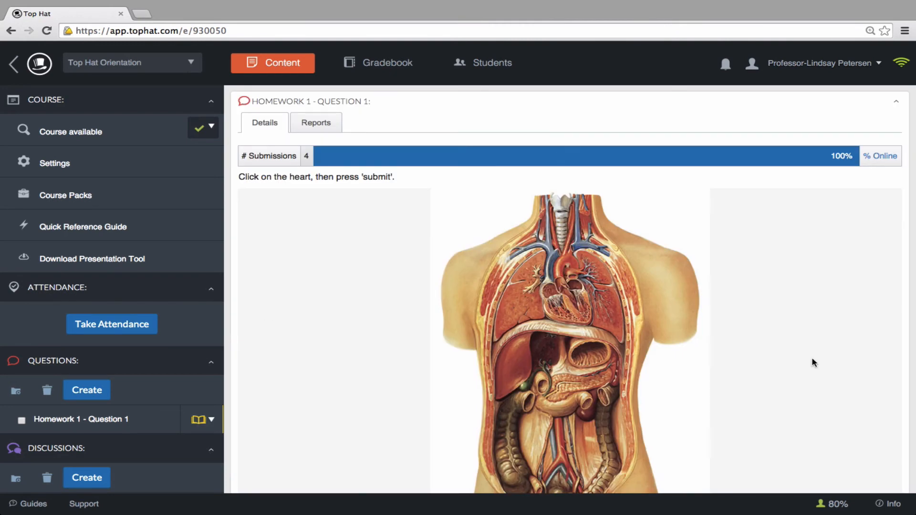
pyautogui.scroll(-5, 814, 363)
pyautogui.click(877, 478)
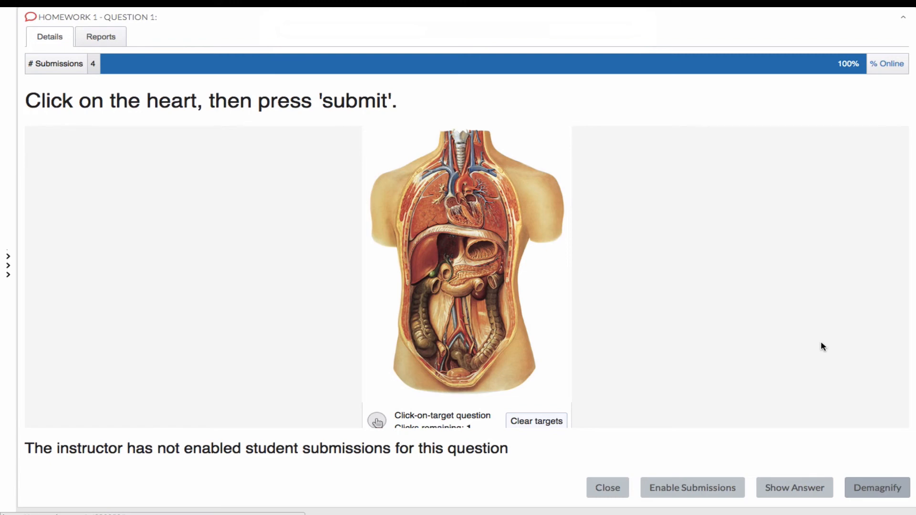
pyautogui.click(889, 64)
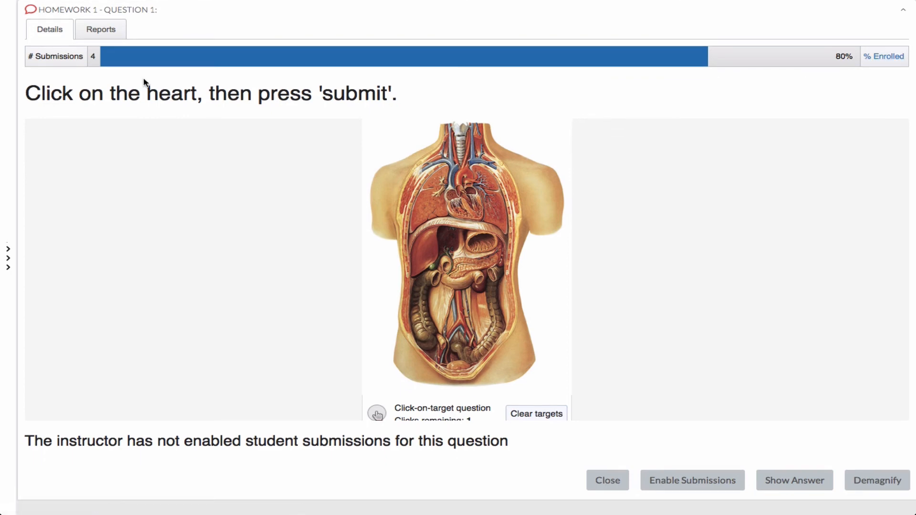
# - View the question's response report as a heat map, try showing the answer, and close the question
pyautogui.click(106, 32)
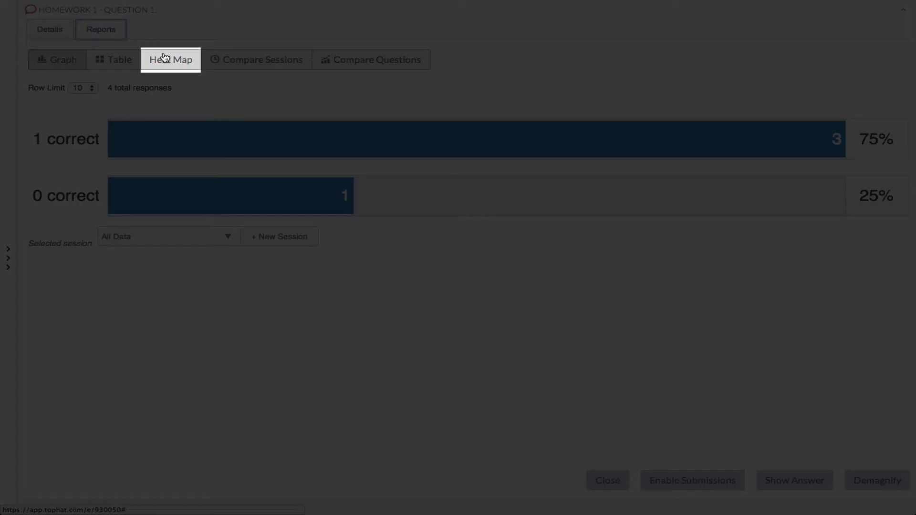
pyautogui.click(166, 64)
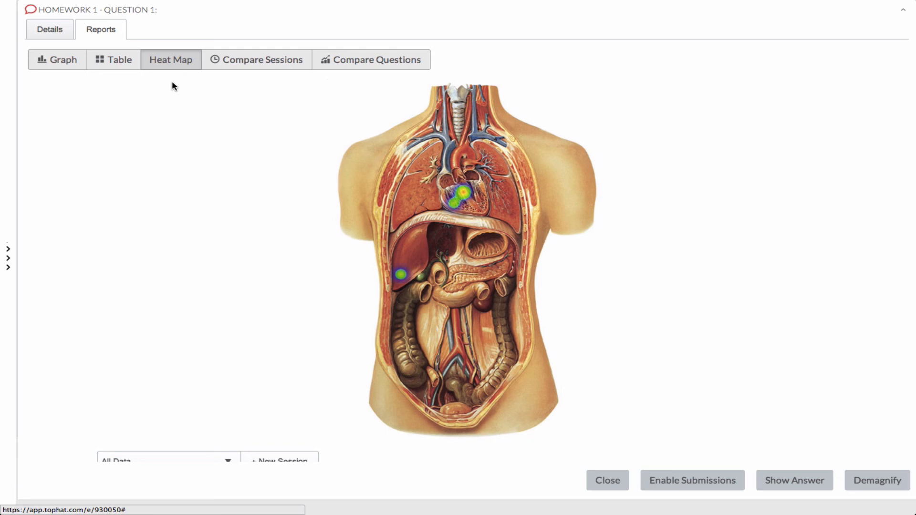
pyautogui.click(783, 487)
pyautogui.click(787, 487)
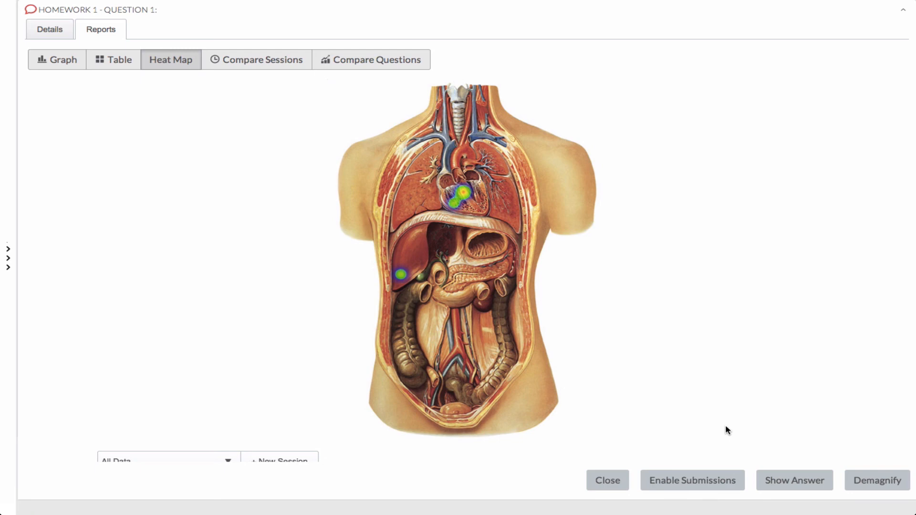
pyautogui.click(608, 480)
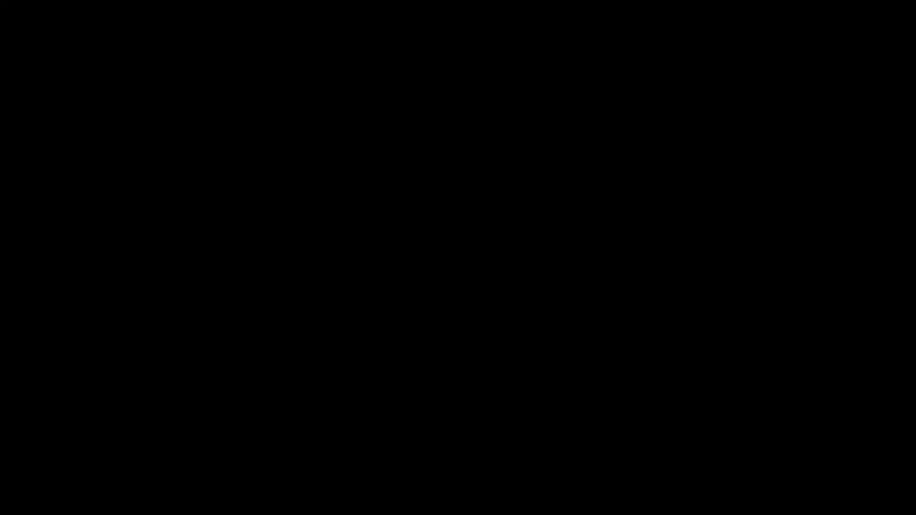